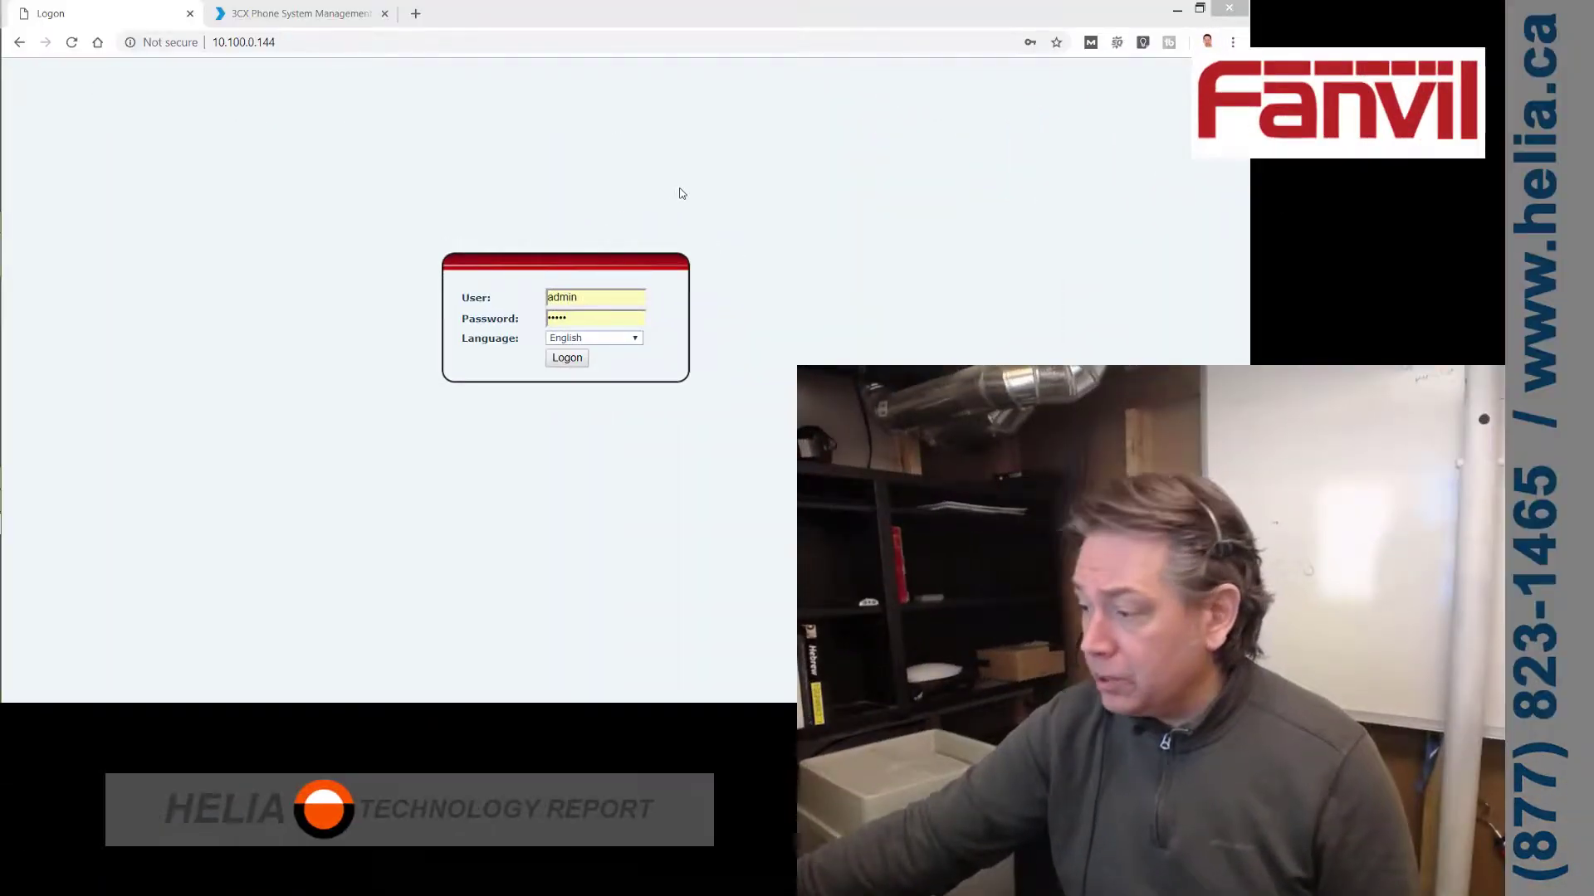
{"action": "left_click", "coordinate": [148, 48]}
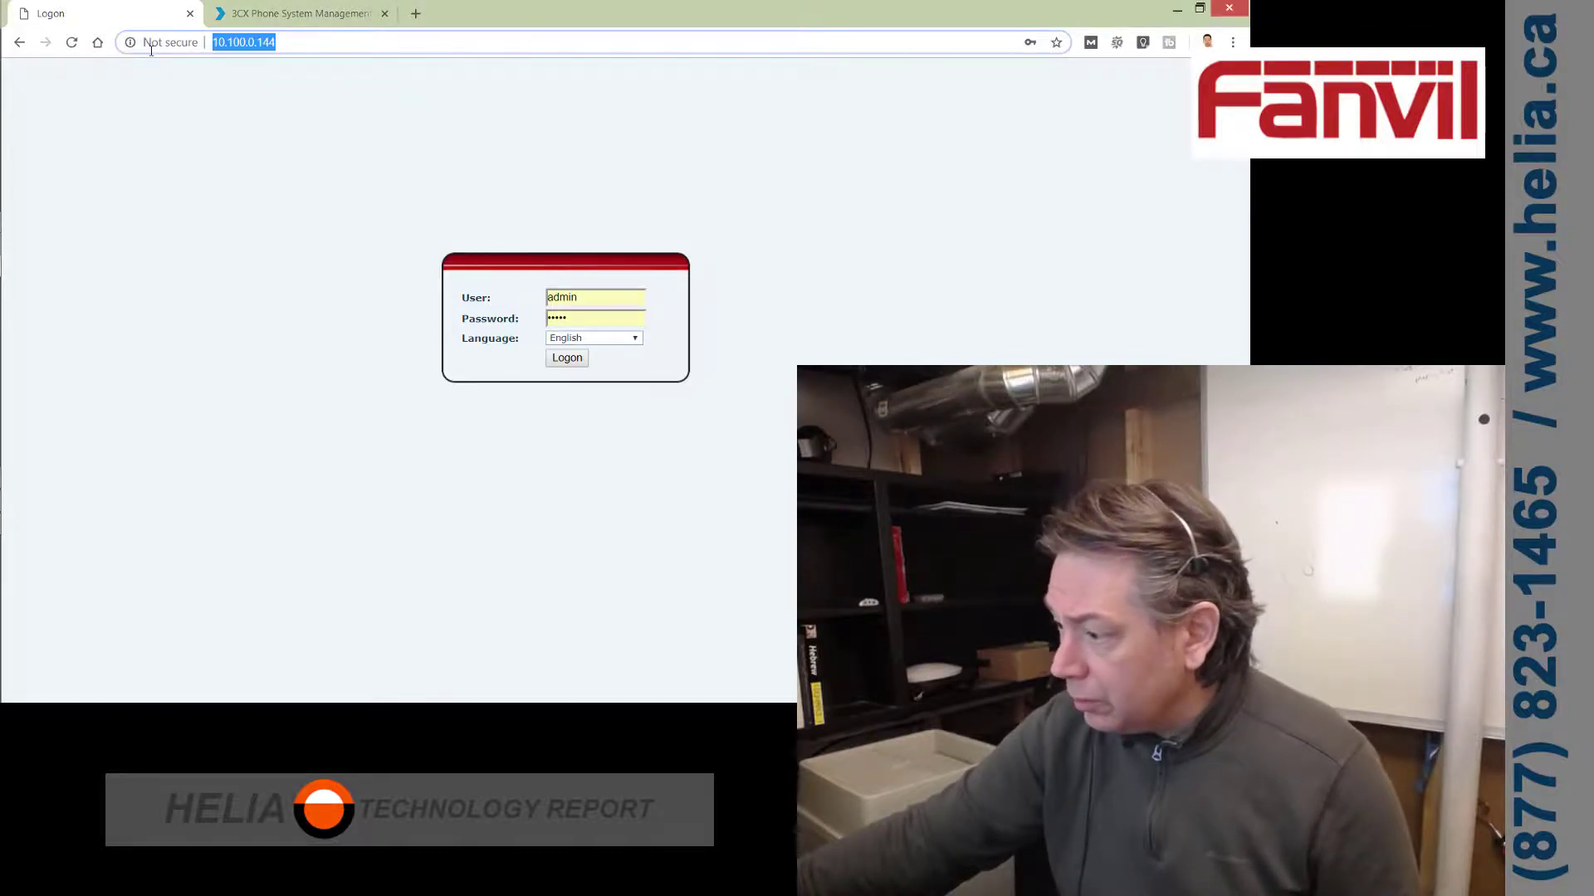
{"action": "type", "text": "192"}
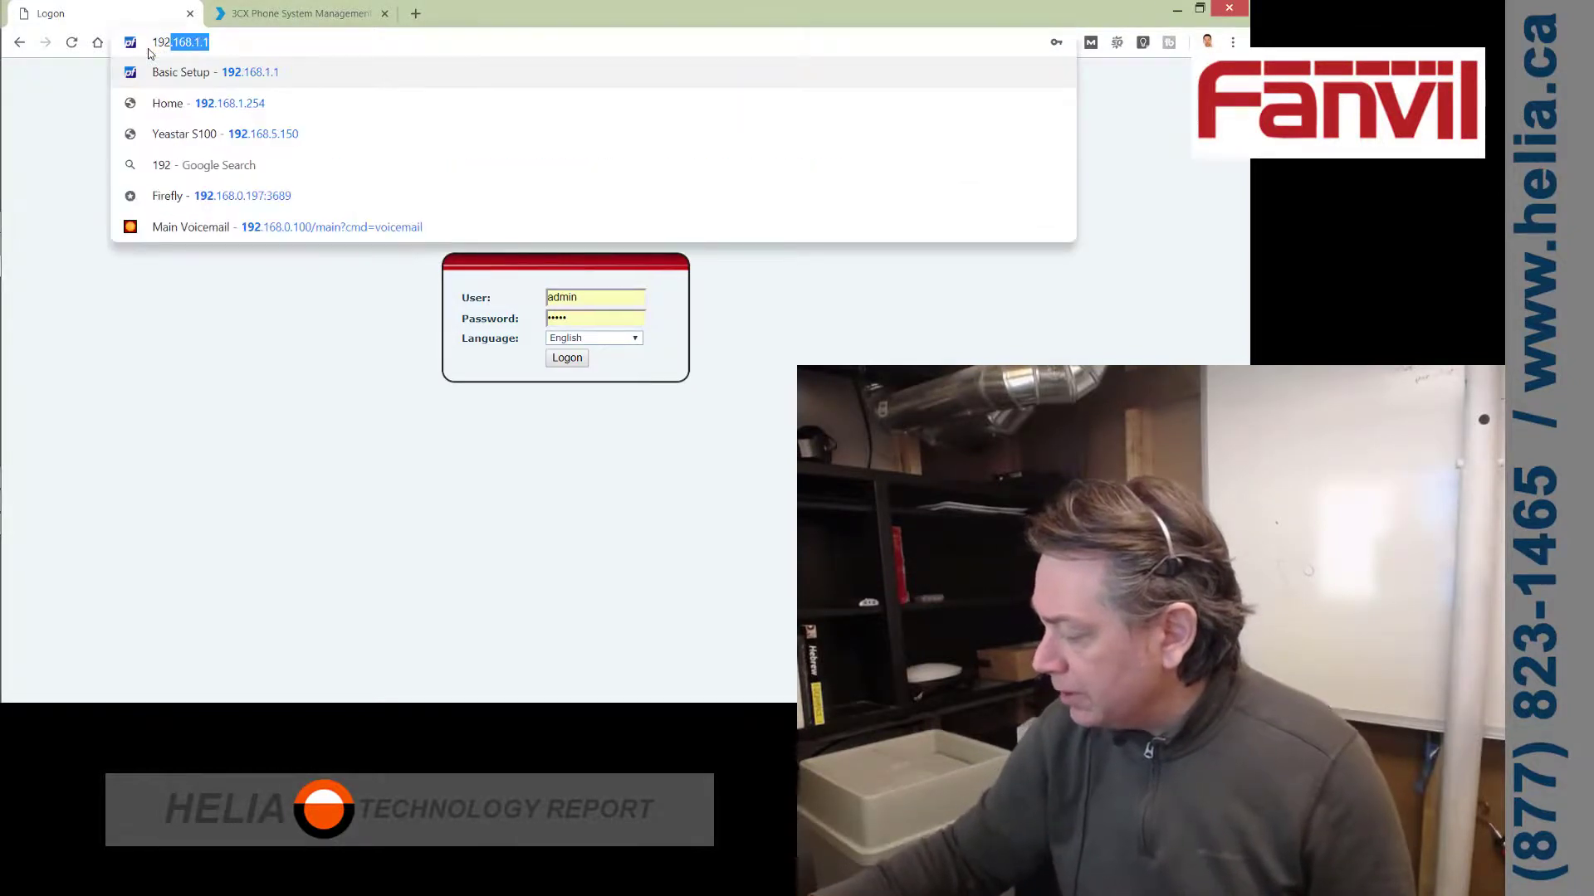
{"action": "type", "text": "..168."}
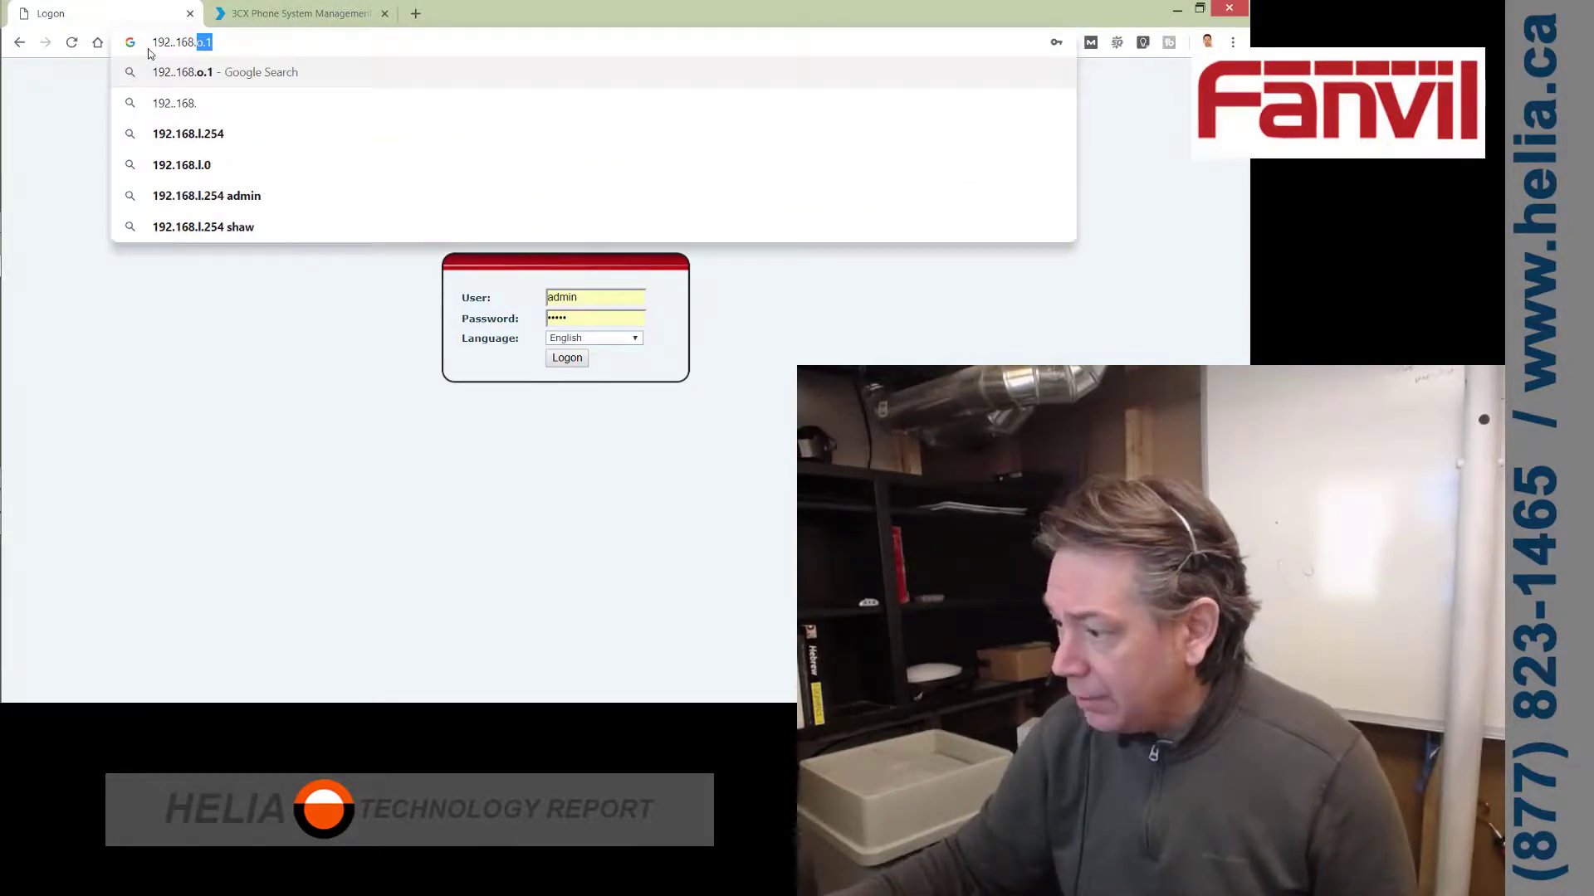
{"action": "type", "text": "1.128"}
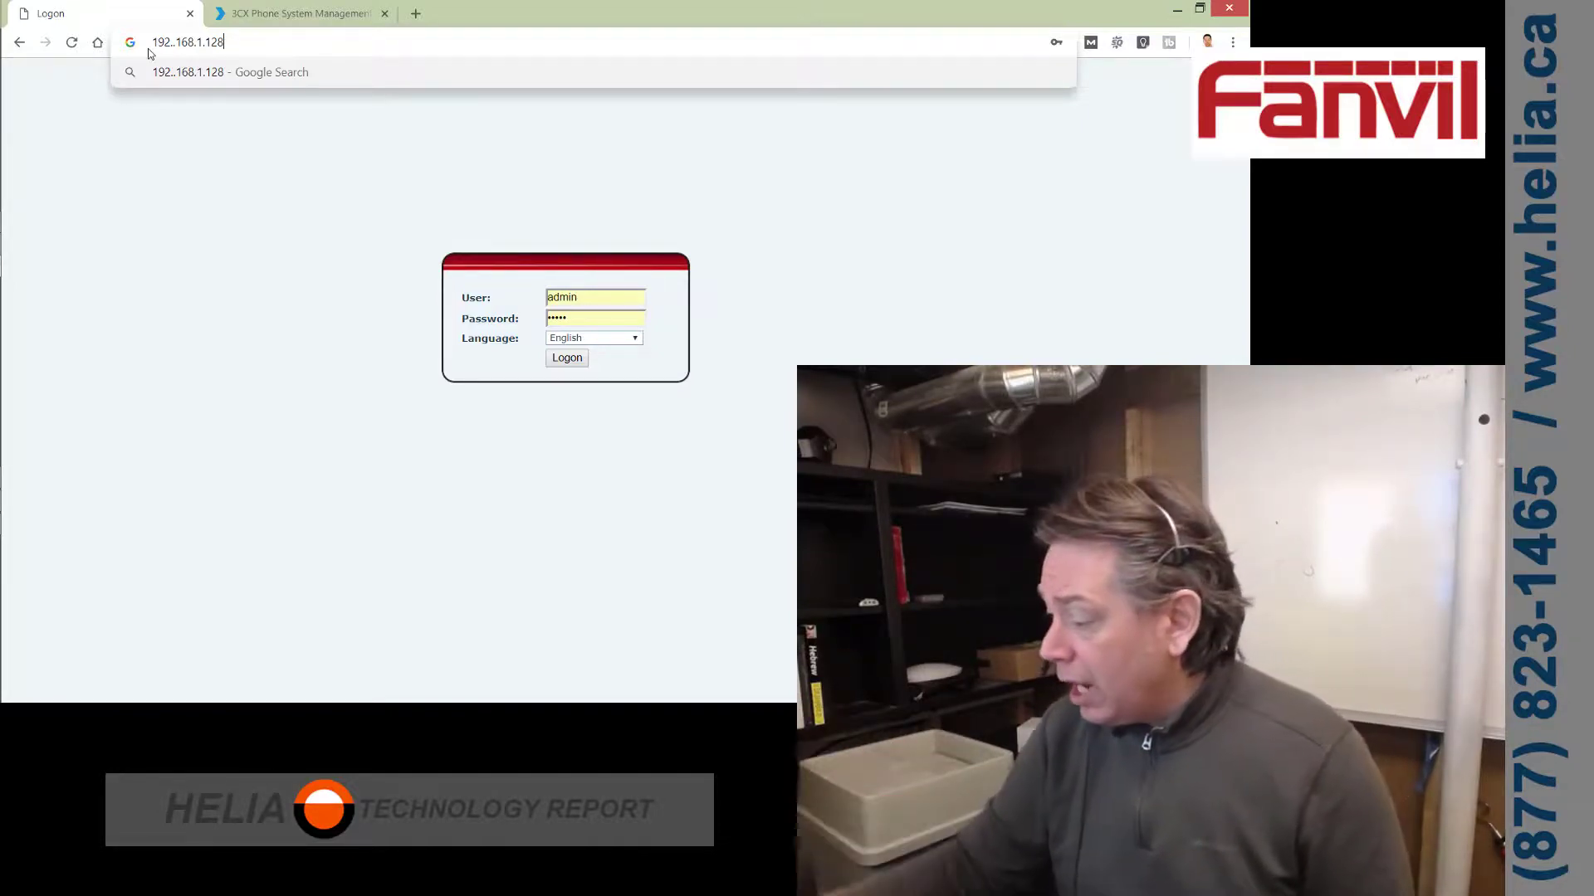
{"action": "key", "text": "BackSpace"}
{"action": "key", "text": "BackSpace"}
{"action": "key", "text": "BackSpace"}
{"action": "key", "text": "BackSpace"}
{"action": "key", "text": "BackSpace"}
{"action": "key", "text": "BackSpace"}
{"action": "key", "text": "BackSpace"}
{"action": "key", "text": "BackSpace"}
{"action": "key", "text": "BackSpace"}
{"action": "key", "text": "BackSpace"}
{"action": "key", "text": "BackSpace"}
{"action": "key", "text": "BackSpace"}
{"action": "key", "text": "BackSpace"}
{"action": "key", "text": "BackSpace"}
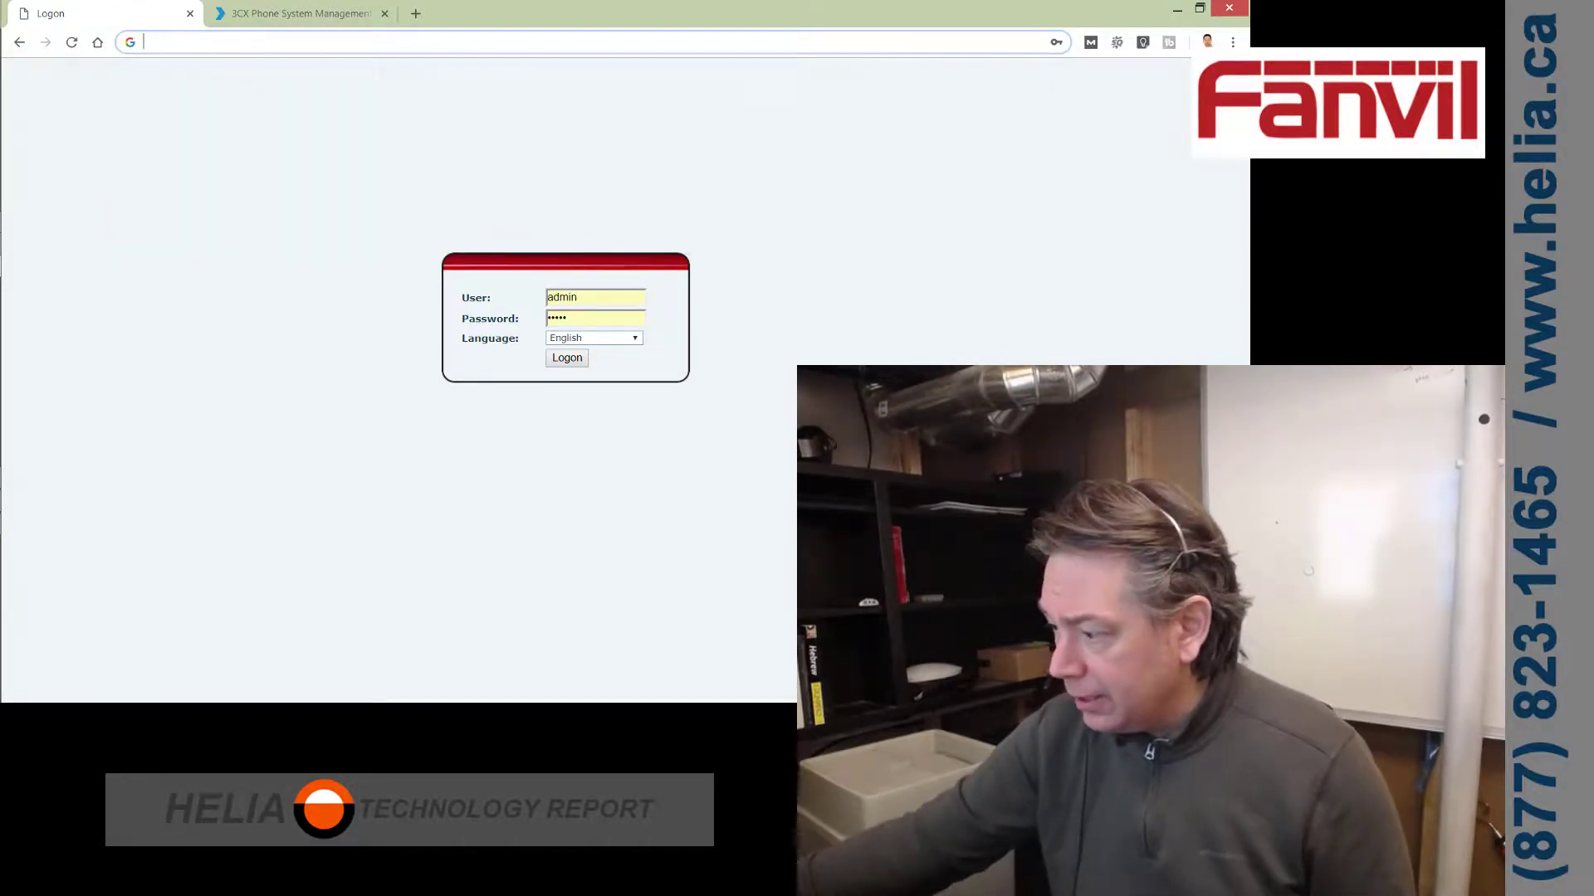
{"action": "left_click", "coordinate": [590, 296]}
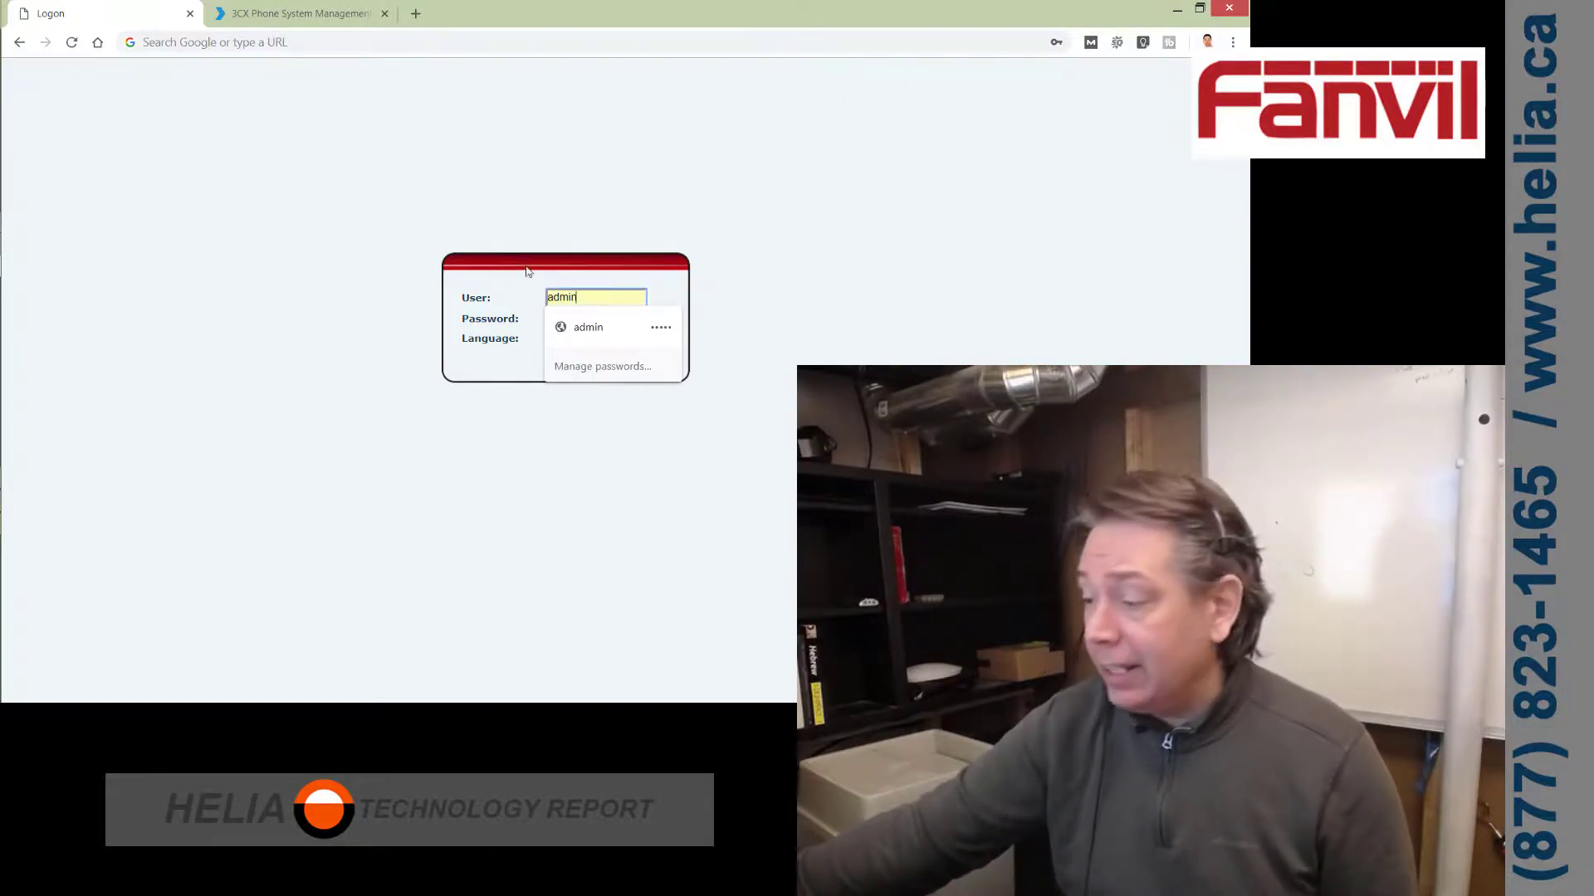
Log in with the saved admin password and set the network to static IP 10.100.0.144, gateway 10.100.0.254
{"action": "key", "text": "Down"}
{"action": "key", "text": "Return"}
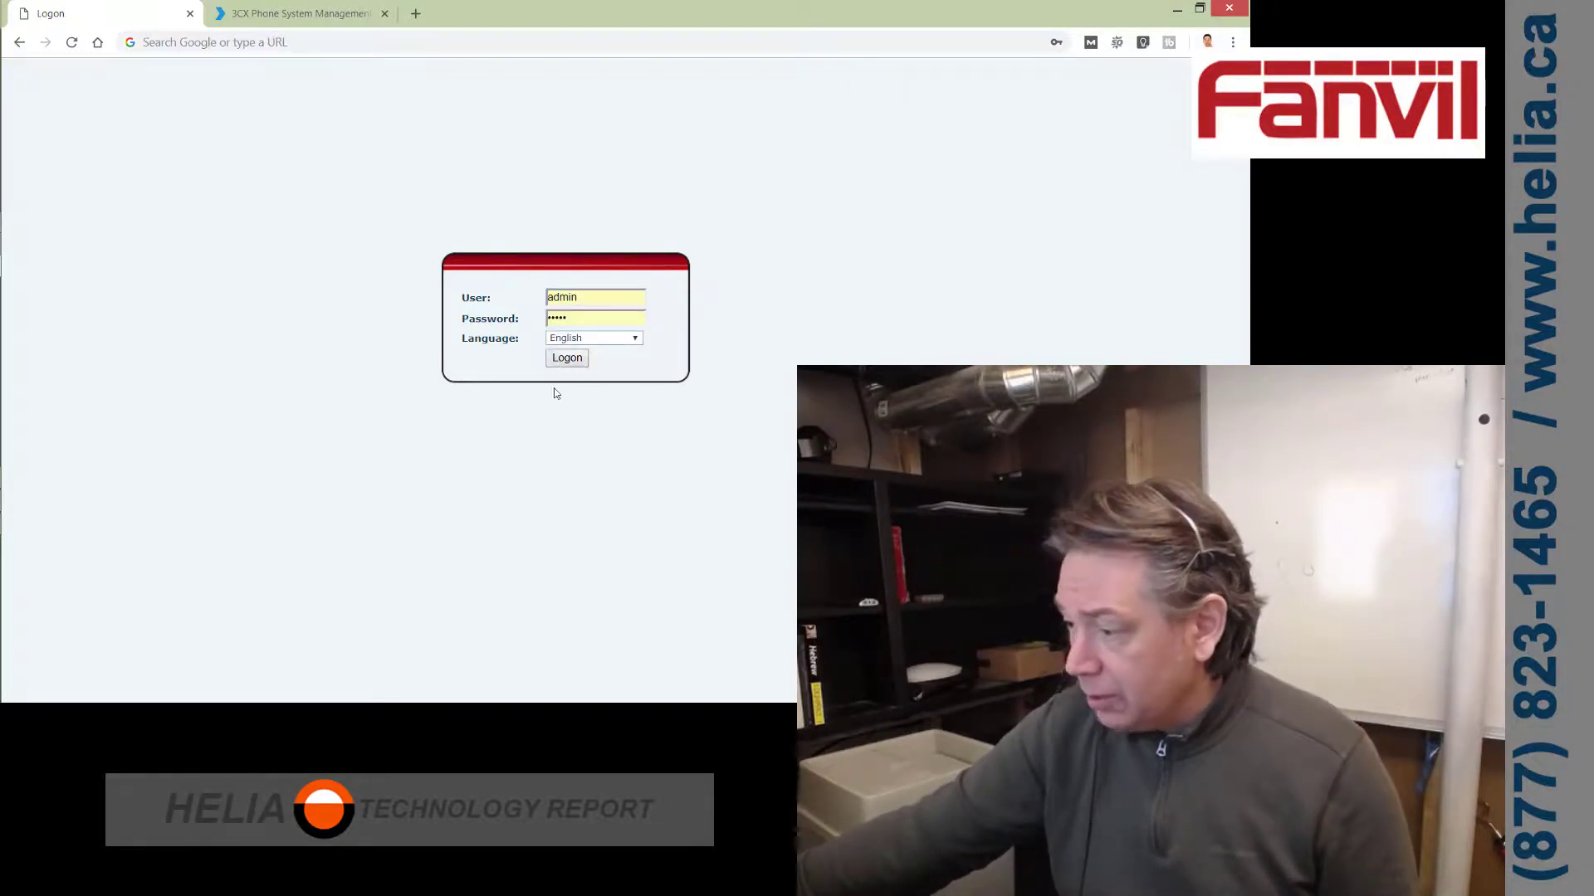
{"action": "key", "text": "Return"}
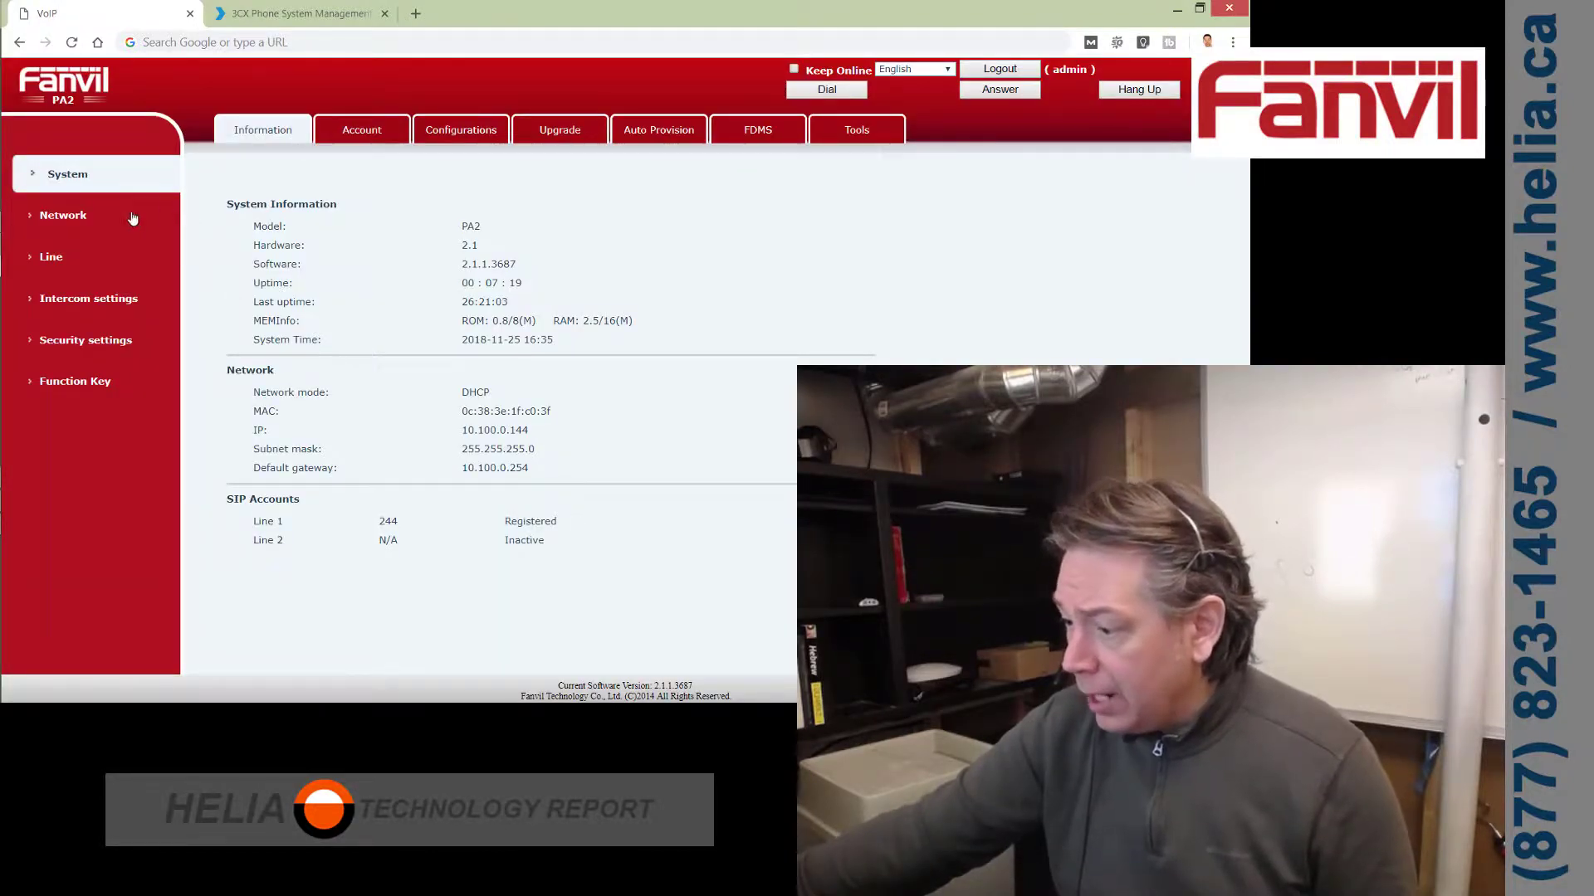
{"action": "left_click", "coordinate": [85, 221]}
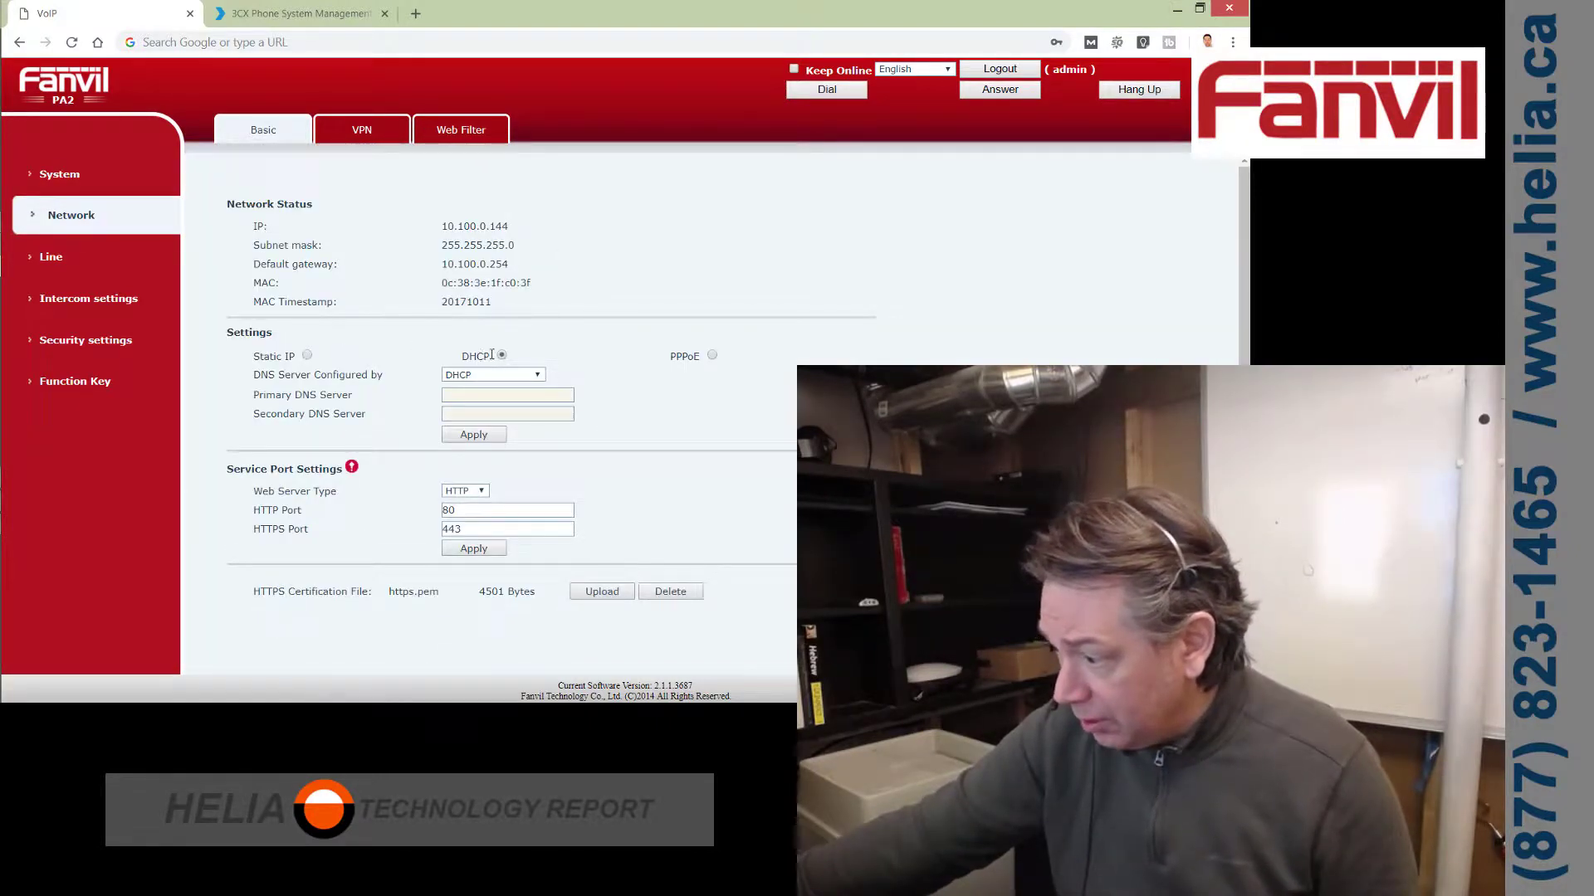
{"action": "left_click", "coordinate": [306, 356]}
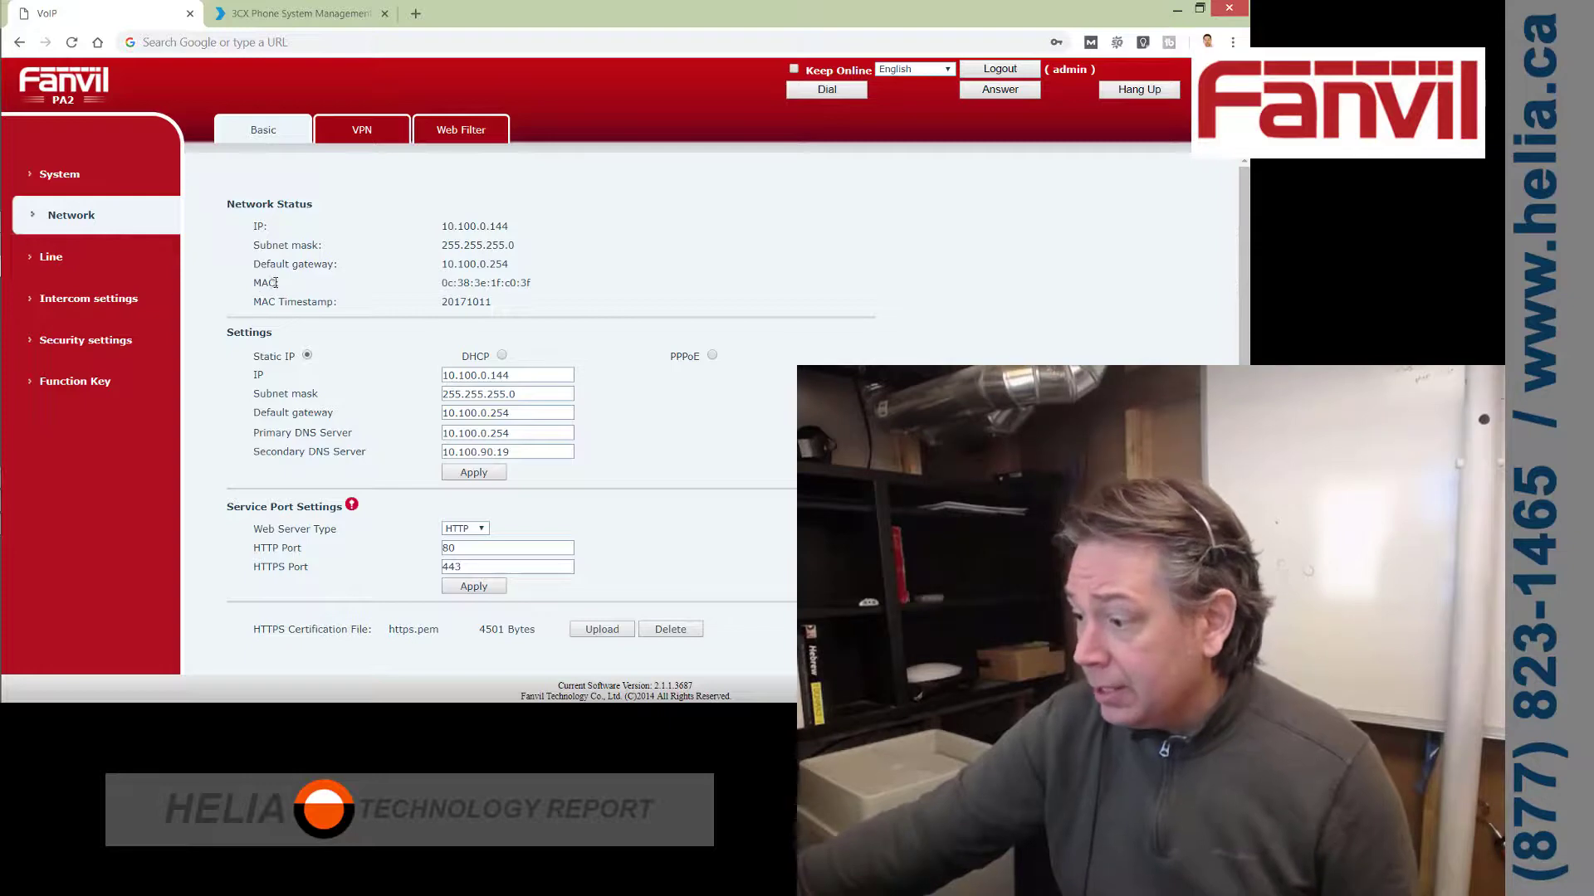
Show the Line page with SIP 1 as extension 244 on proxy 10.100.99.24, port 5060
{"action": "left_click", "coordinate": [59, 258]}
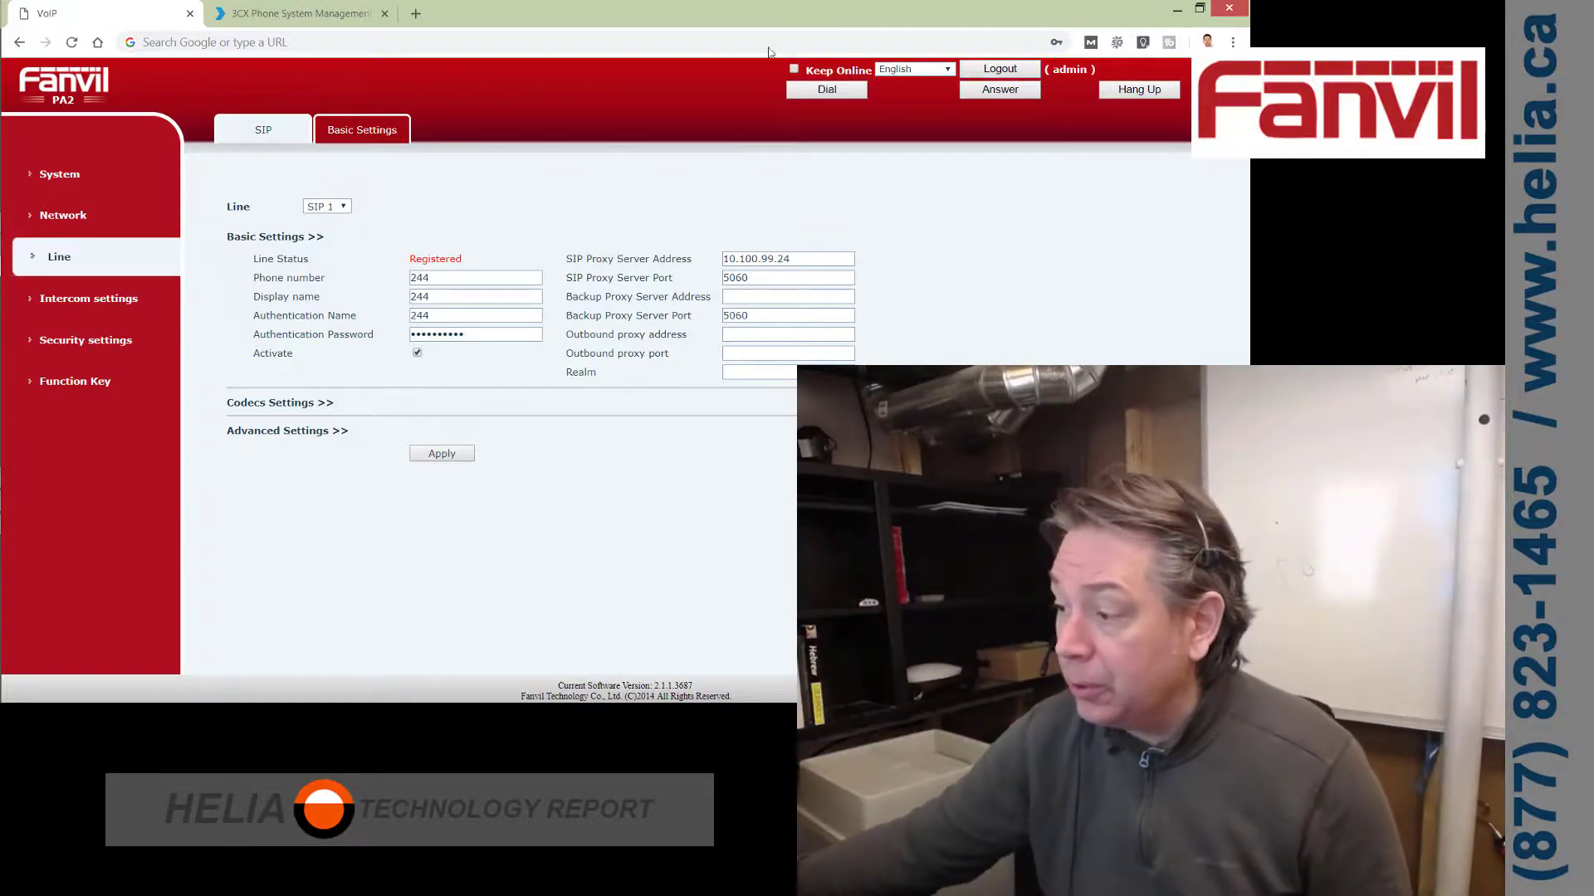
In the 3CX console, turn off voicemail for extension 244
{"action": "left_click", "coordinate": [288, 23]}
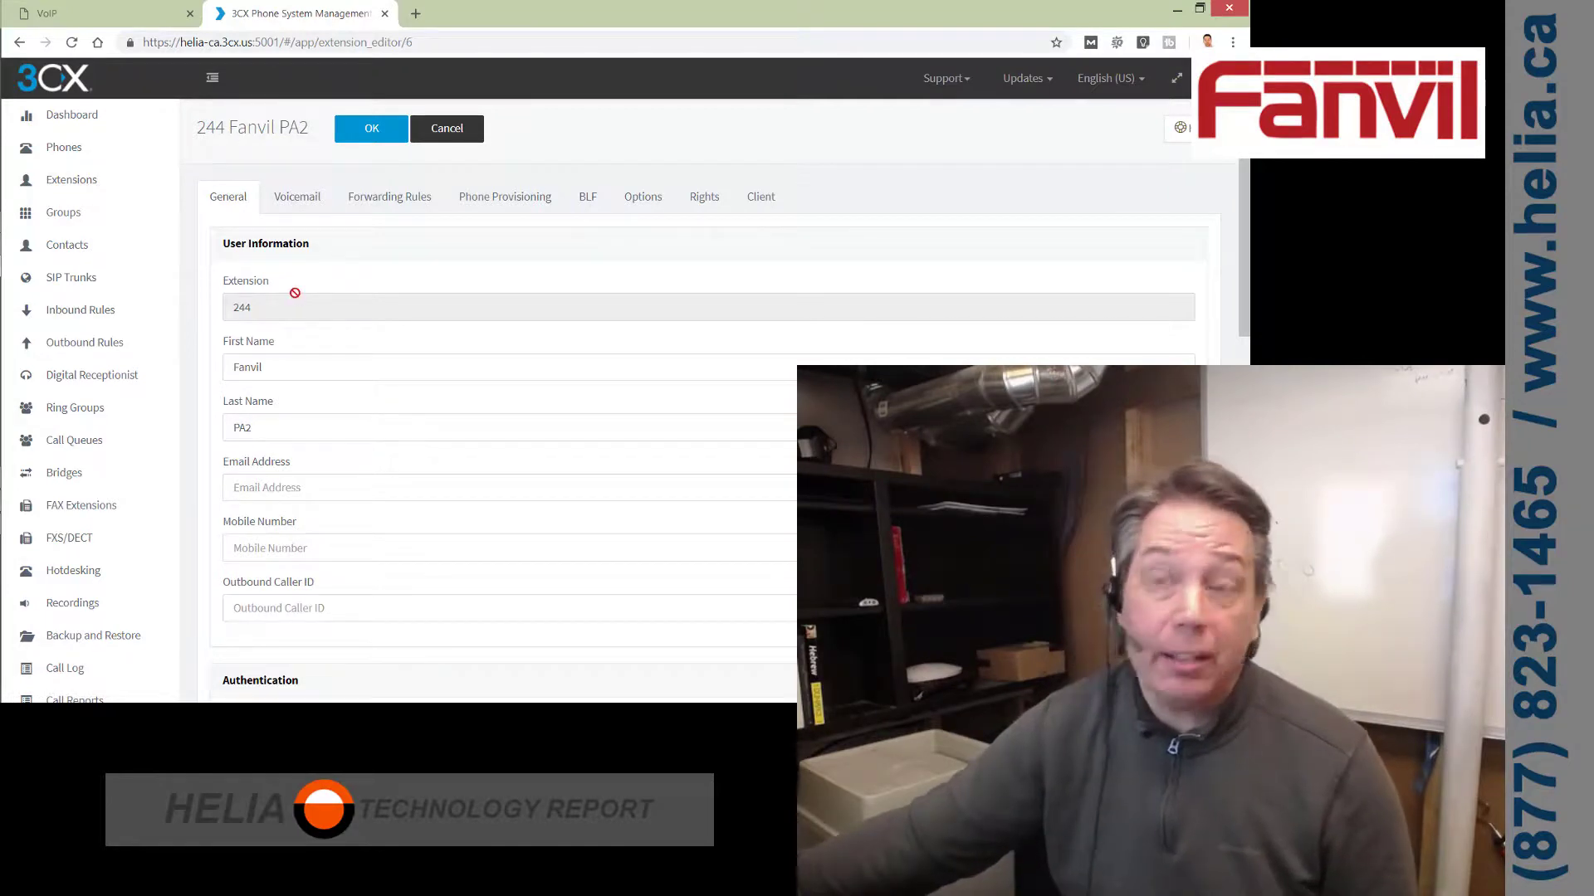
{"action": "left_click", "coordinate": [299, 197]}
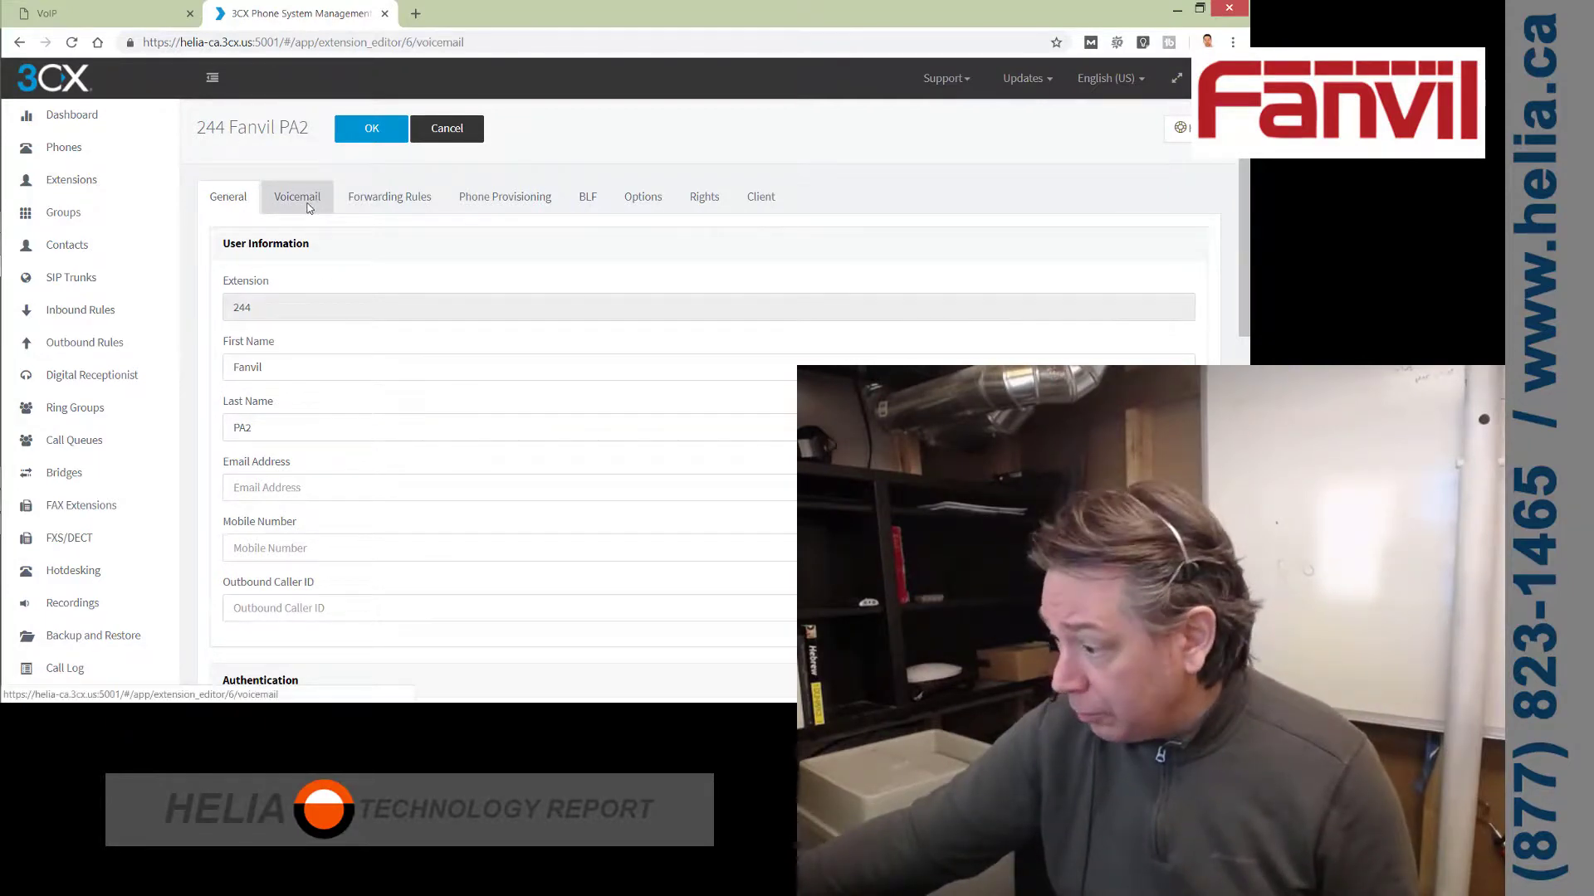
{"action": "left_click", "coordinate": [232, 246]}
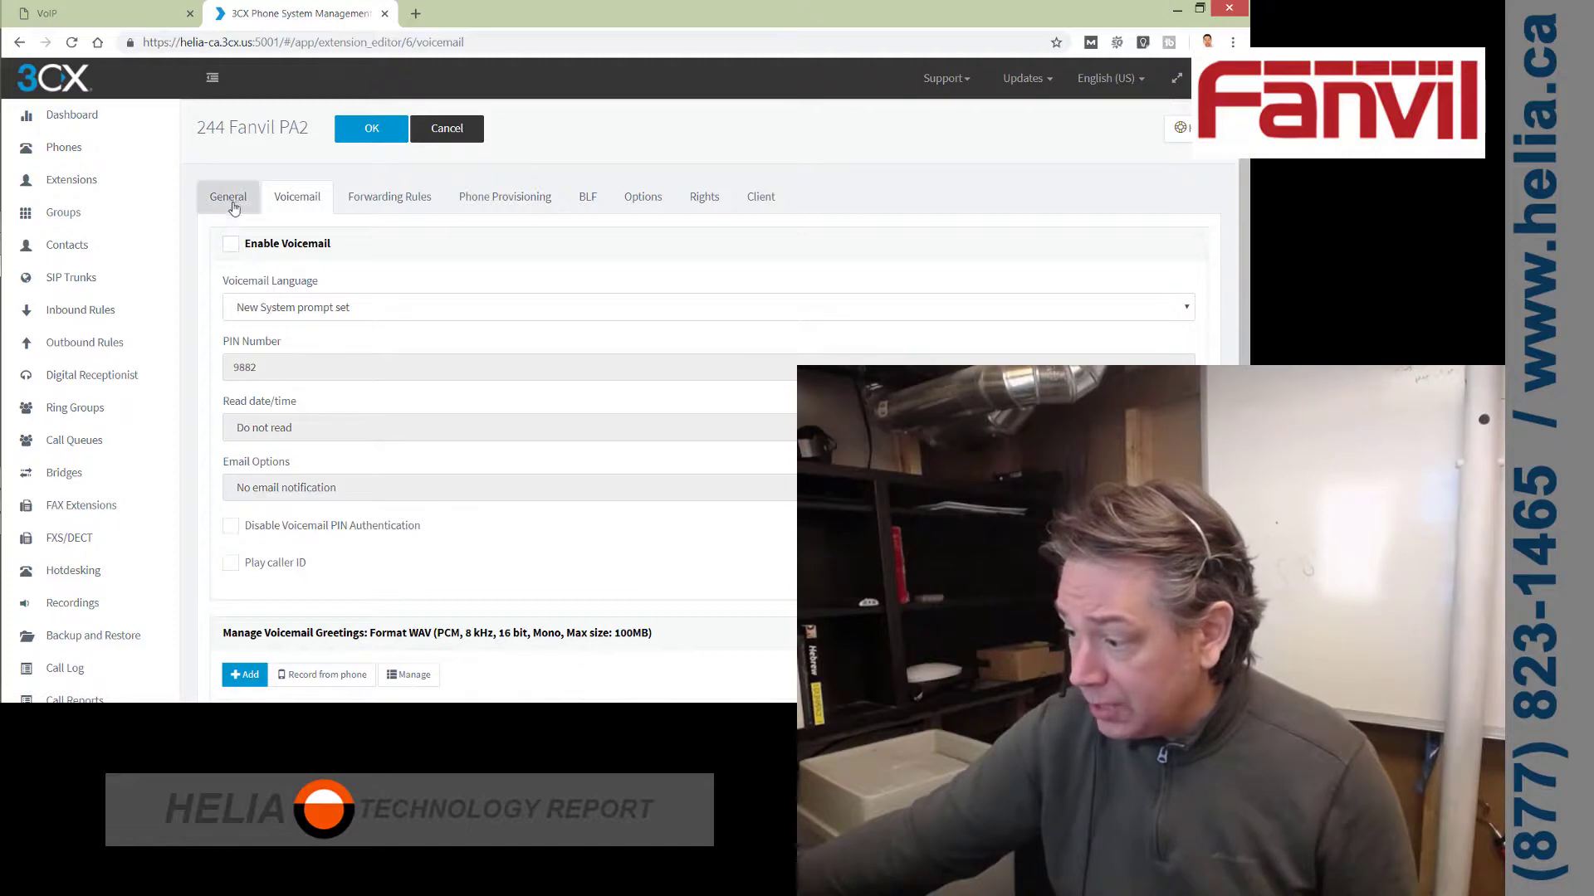
Check extension 244's authentication ID, then apply the PA2's SIP line settings
{"action": "left_click", "coordinate": [230, 204]}
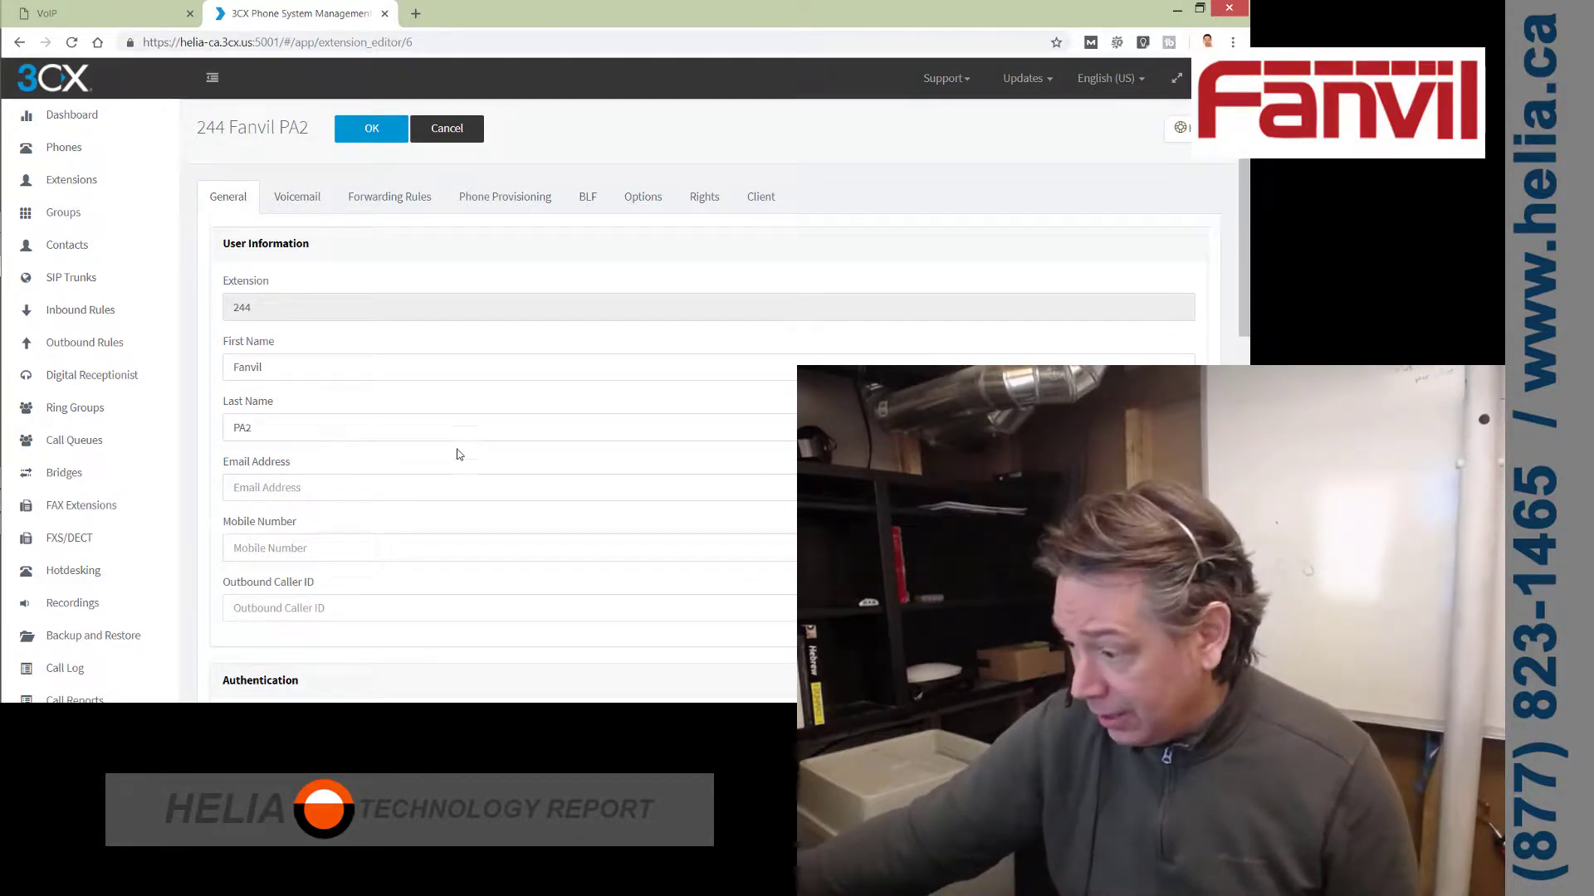
{"action": "scroll", "coordinate": [388, 406], "scroll_direction": "down", "scroll_amount": 2}
{"action": "scroll", "coordinate": [278, 324], "scroll_direction": "down", "scroll_amount": 4}
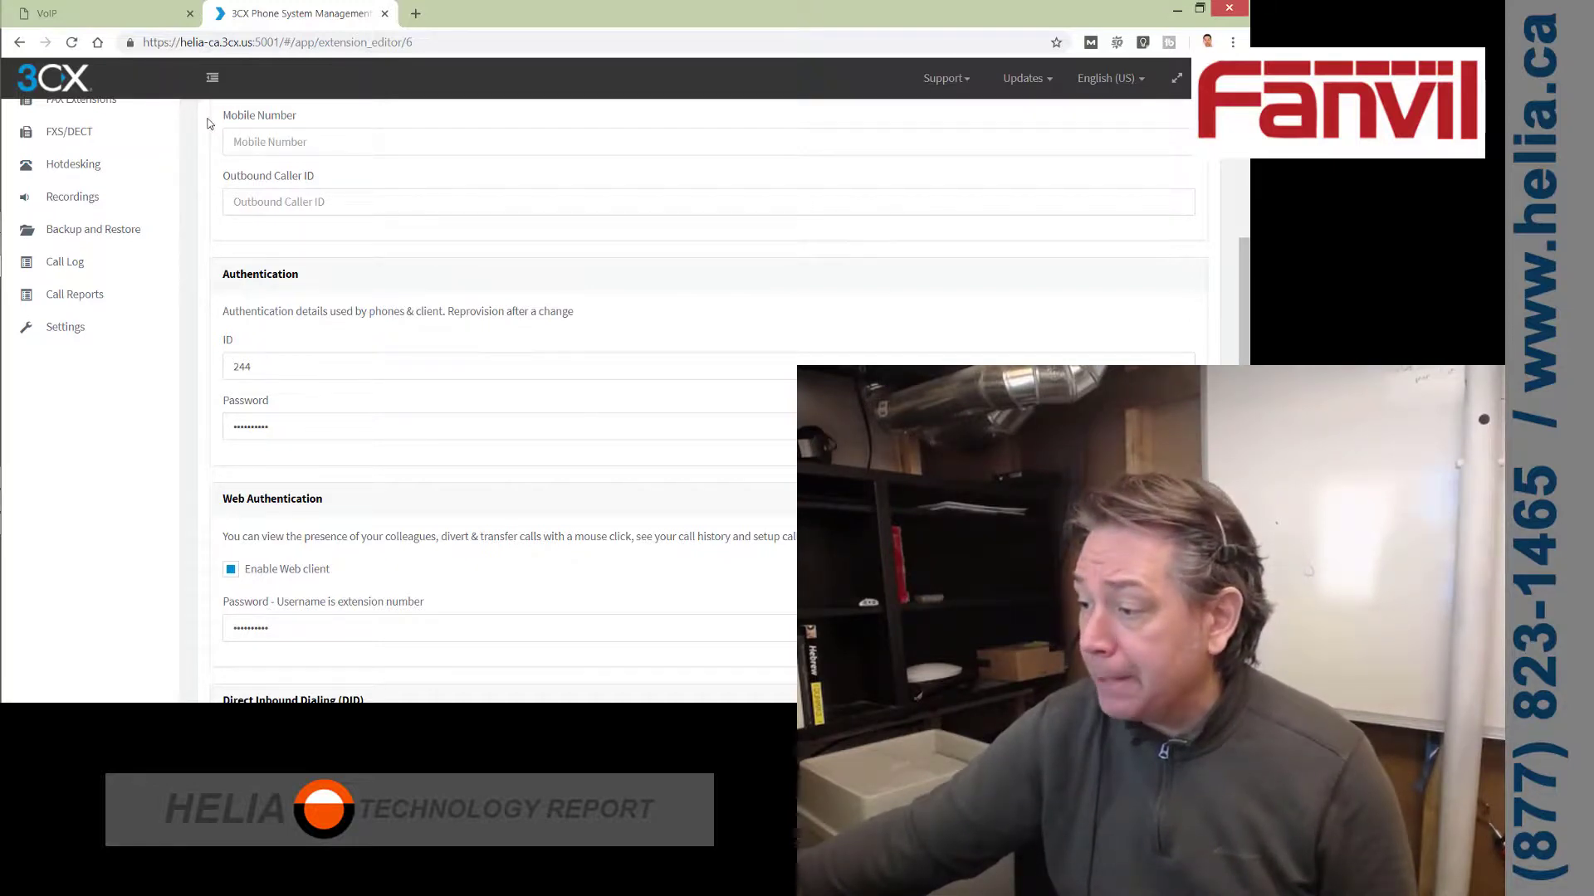
{"action": "left_click", "coordinate": [138, 23]}
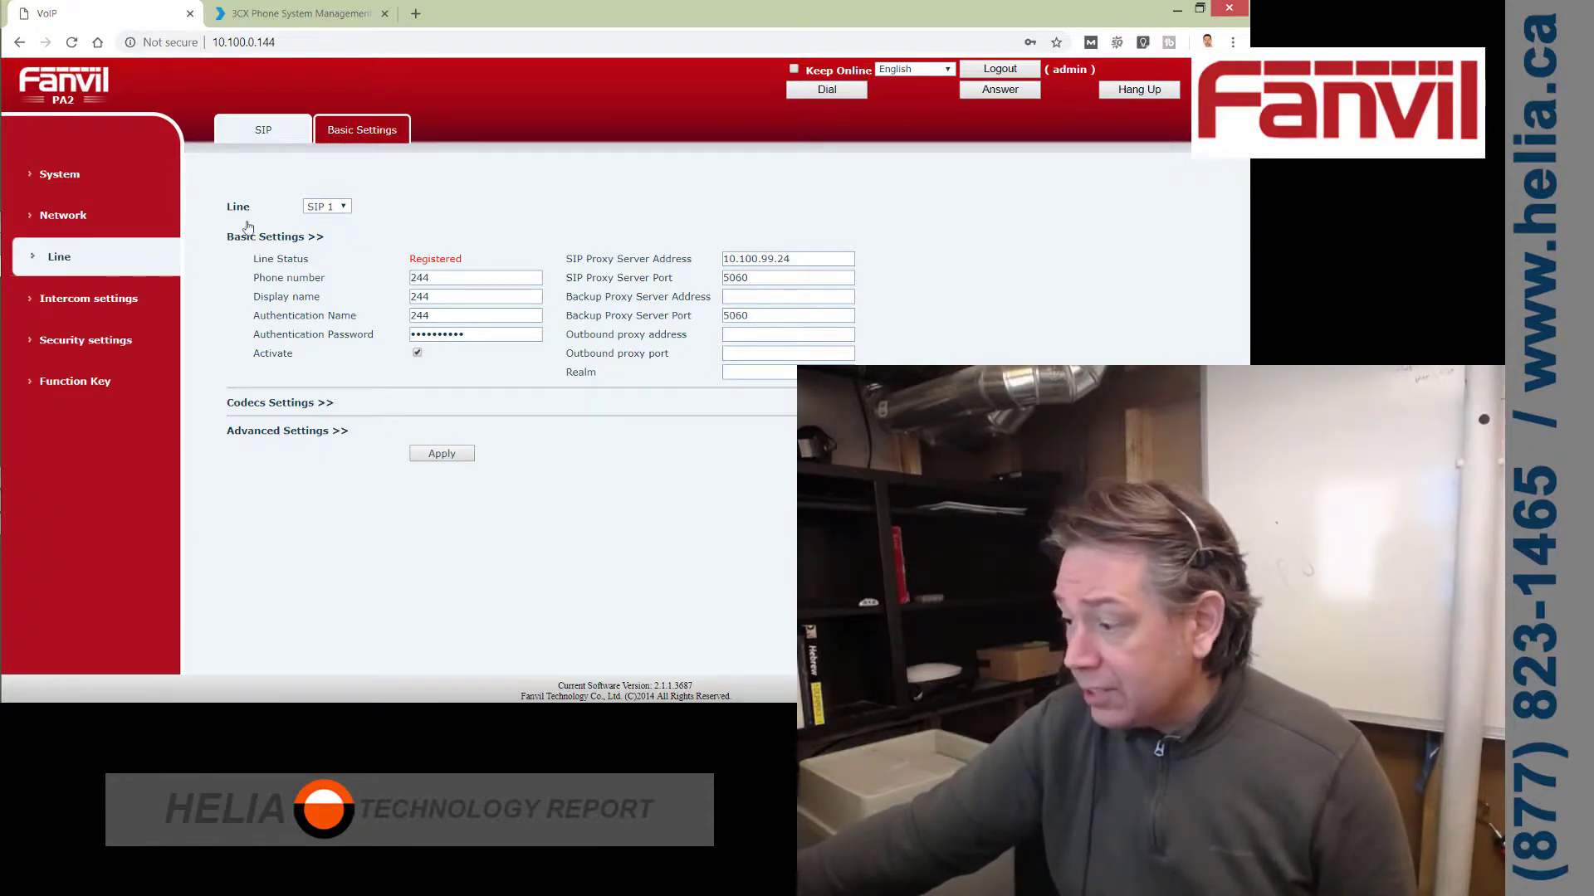
{"action": "left_click", "coordinate": [451, 454]}
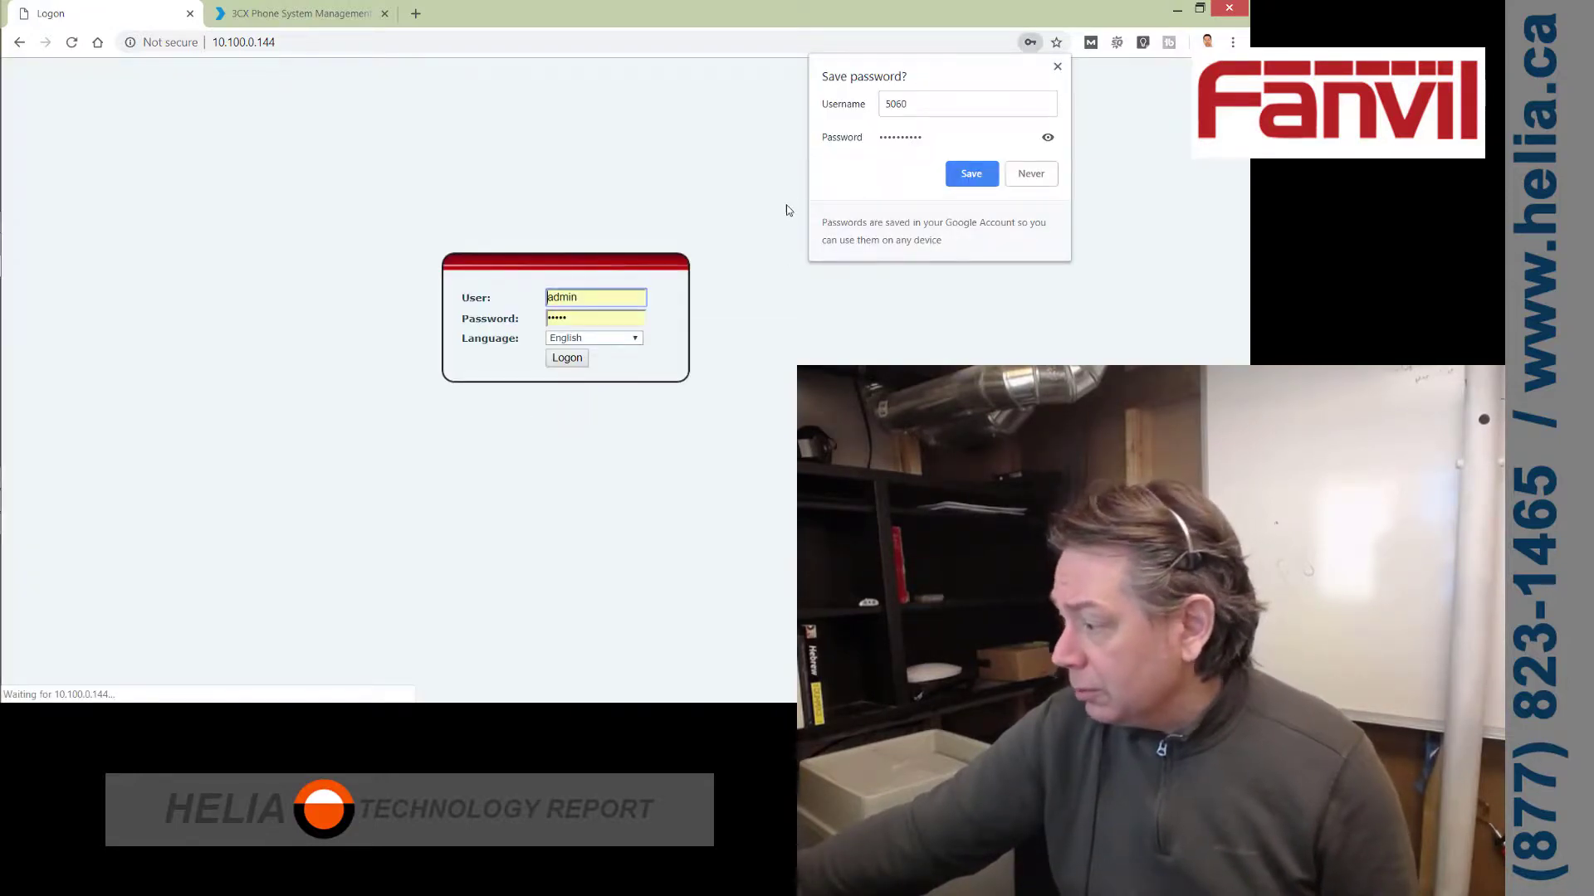
Log back in to the PA2 and reapply the SIP line 1 settings
{"action": "left_click", "coordinate": [1057, 66]}
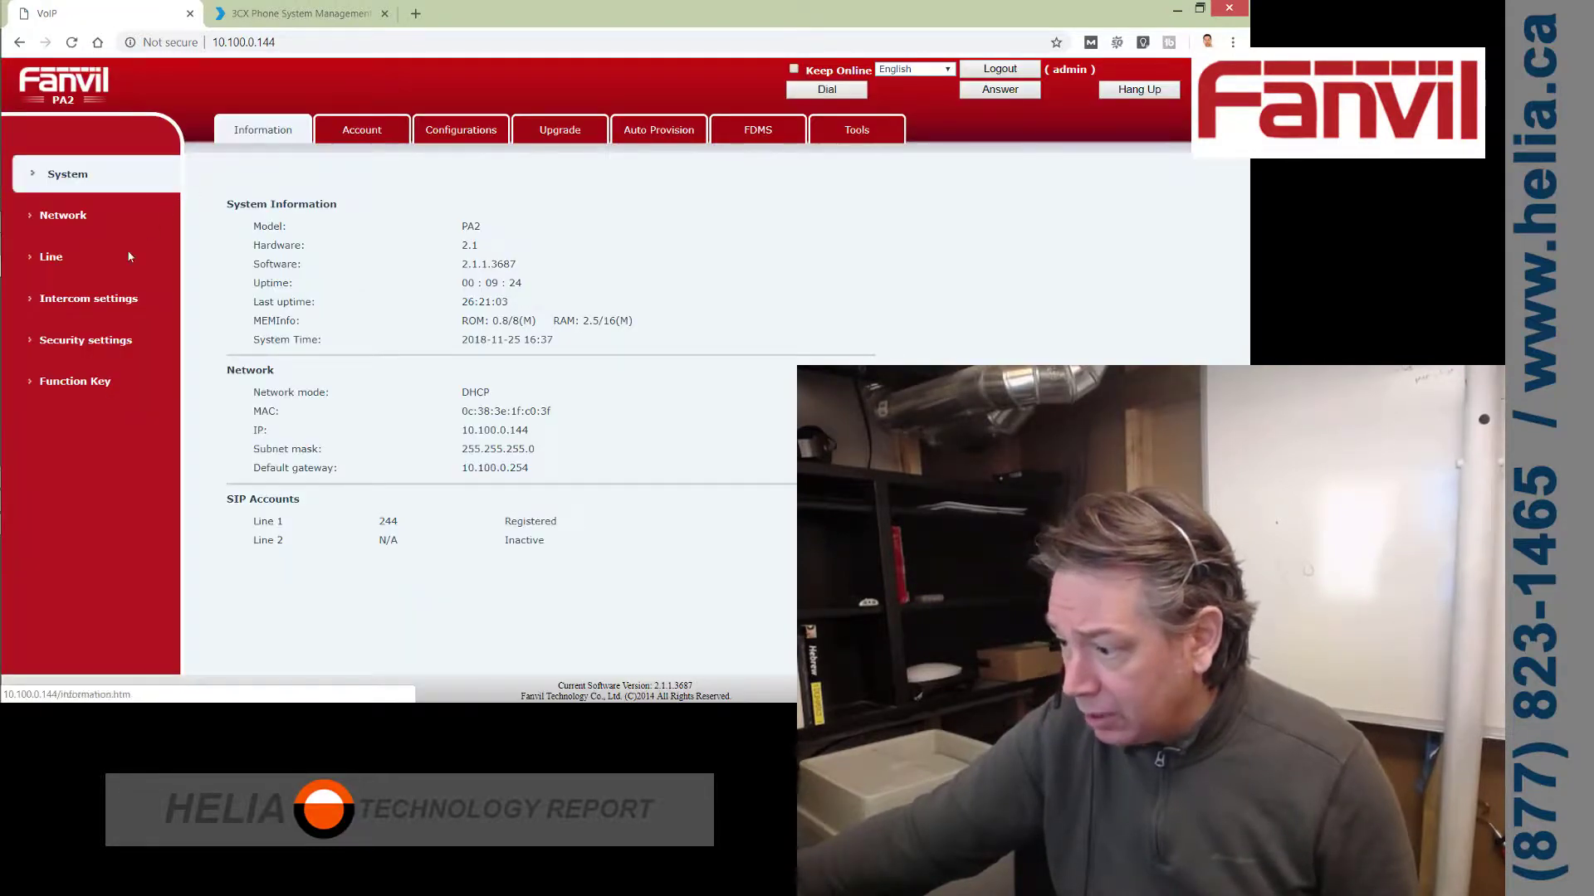
{"action": "left_click", "coordinate": [60, 257]}
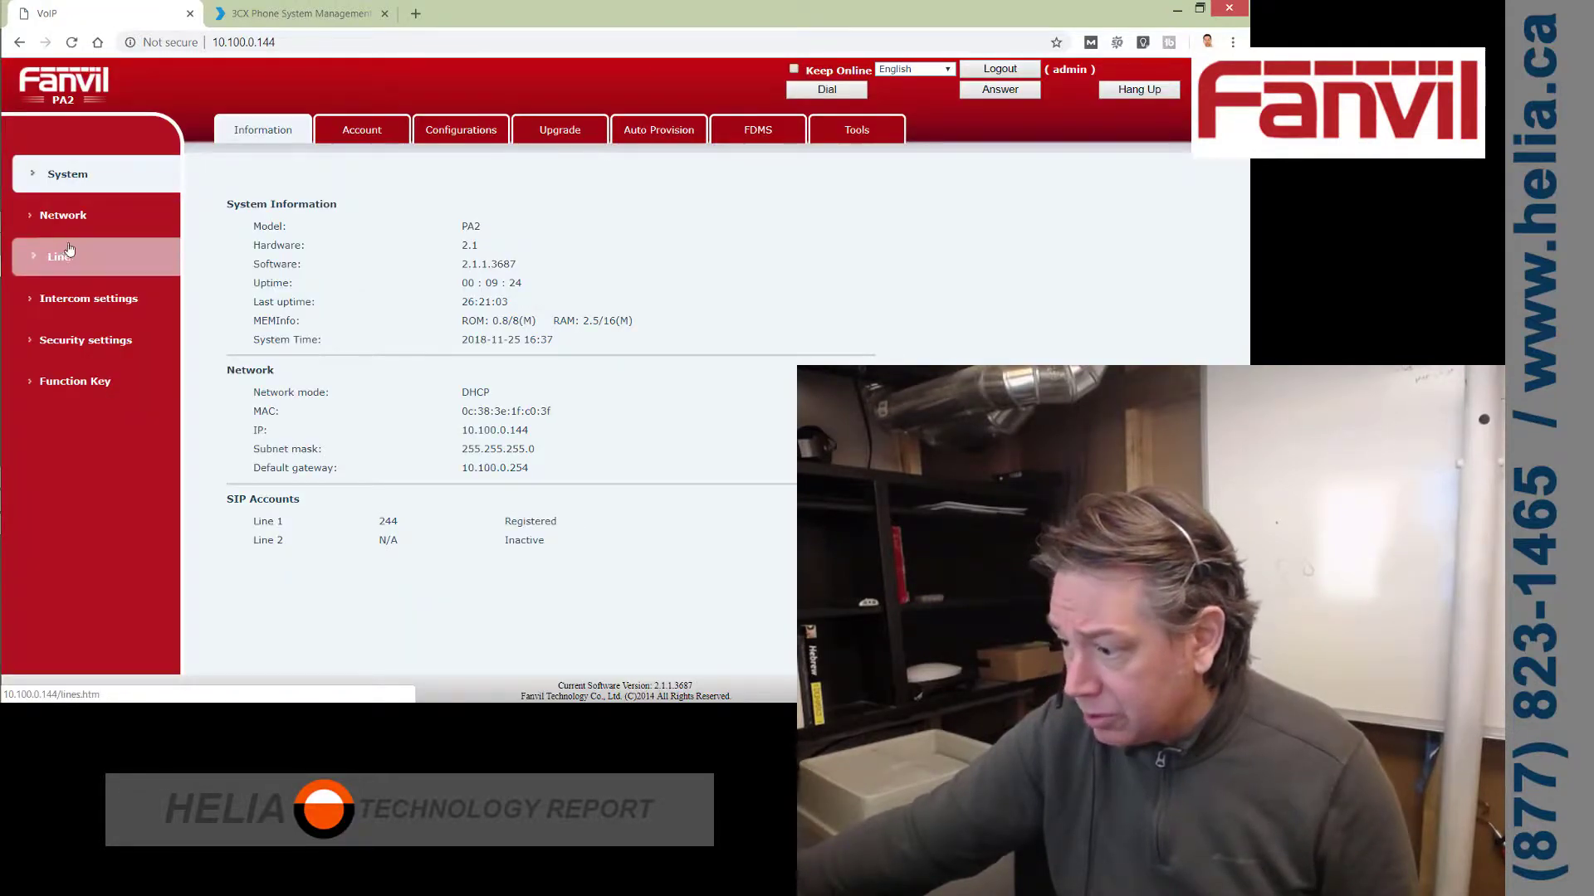
{"action": "left_click", "coordinate": [424, 455]}
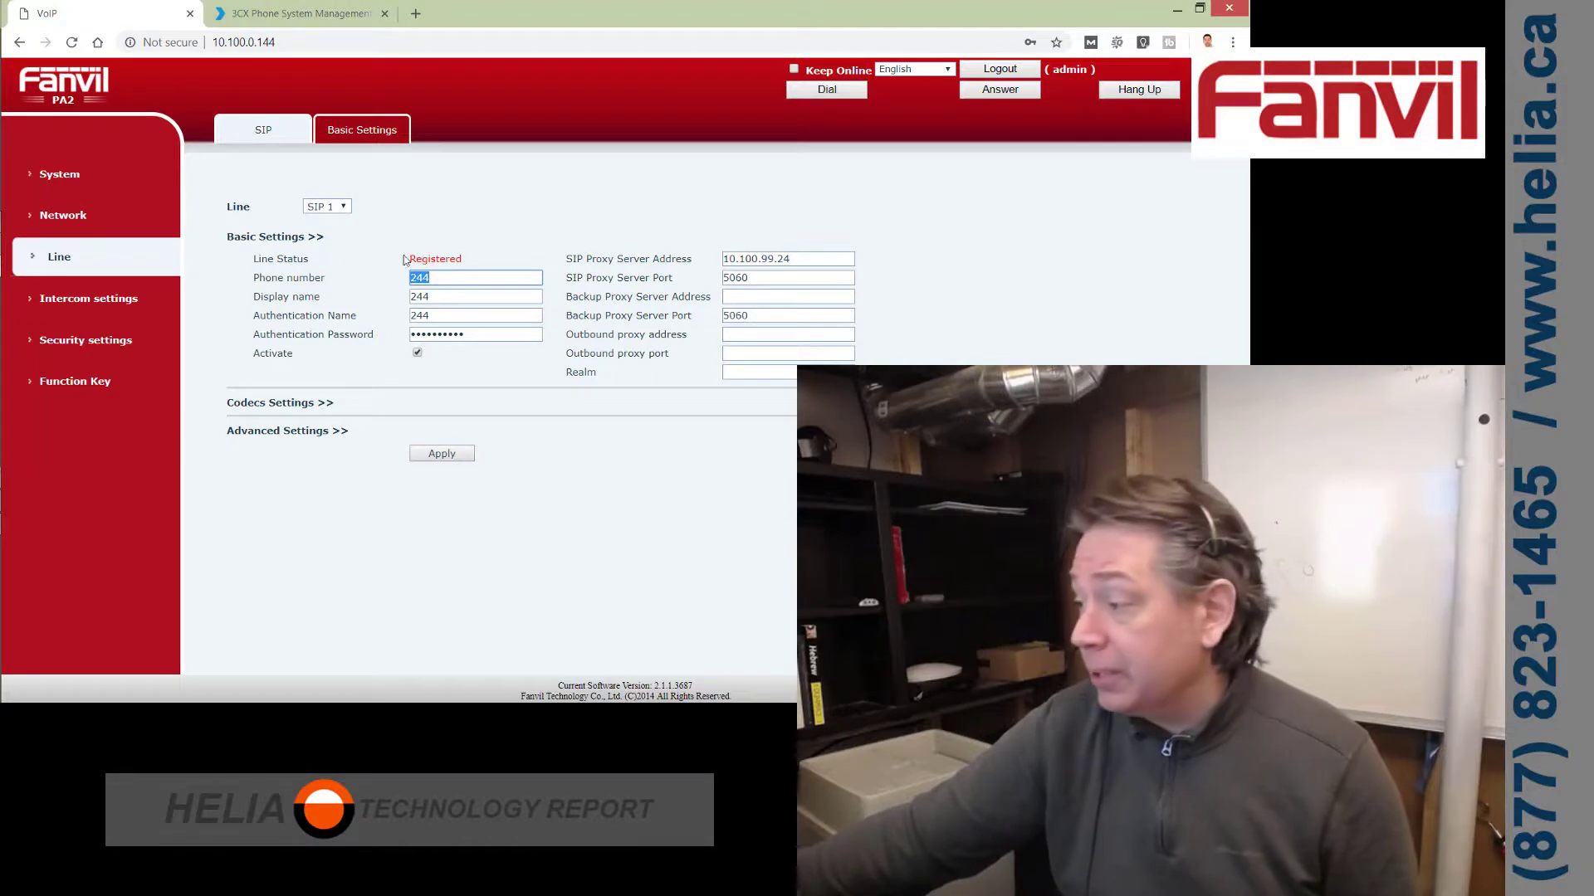
Dial extension 202 on line L1 as a test call
{"action": "left_click", "coordinate": [857, 90]}
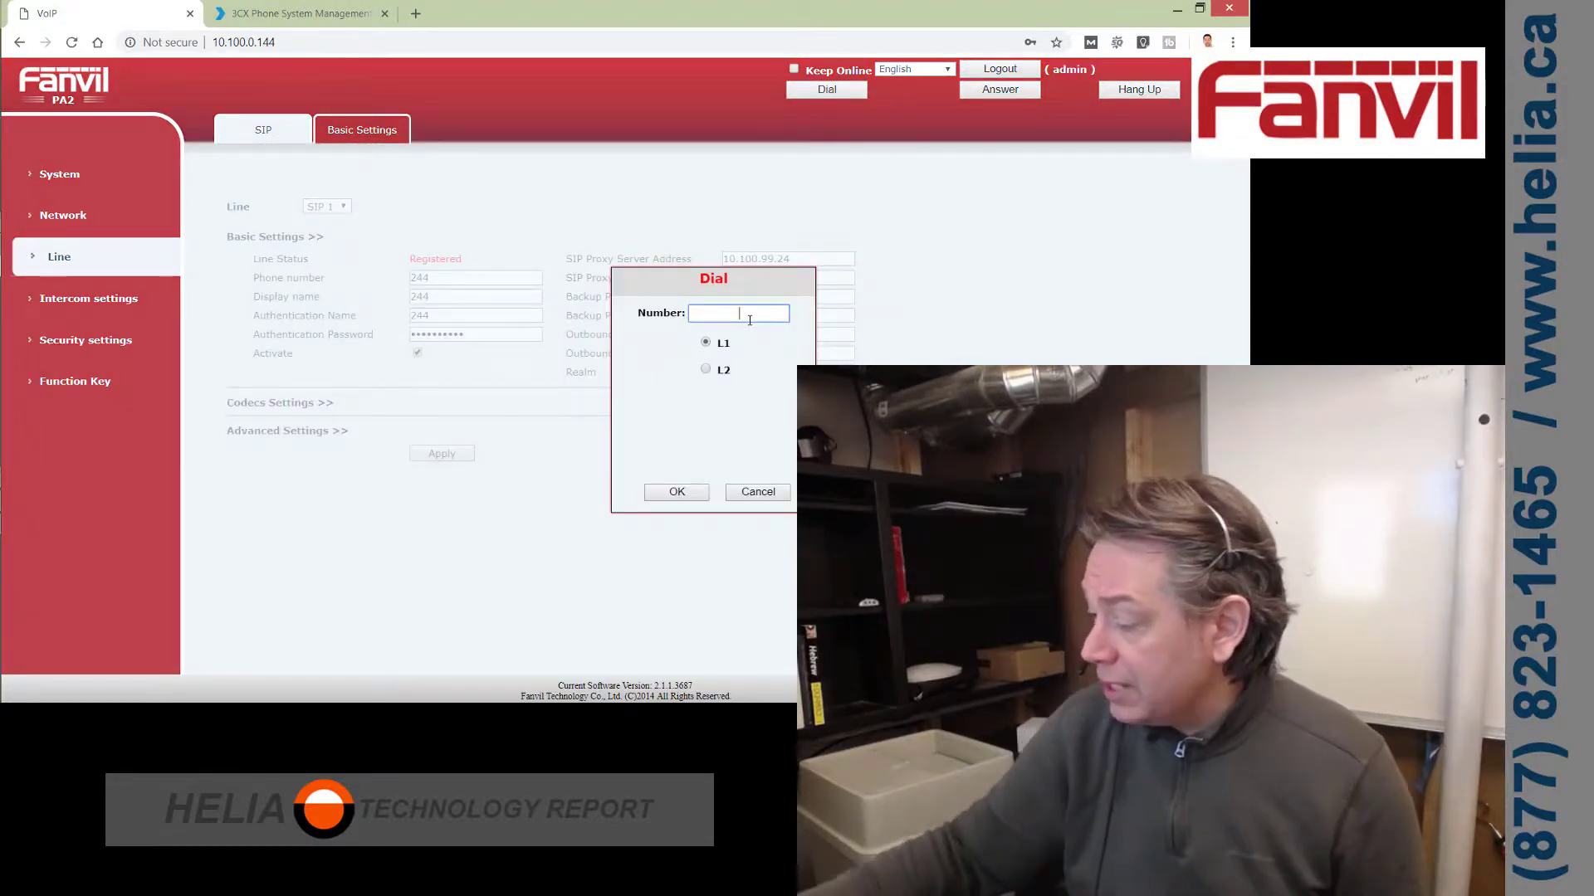
{"action": "type", "text": "202"}
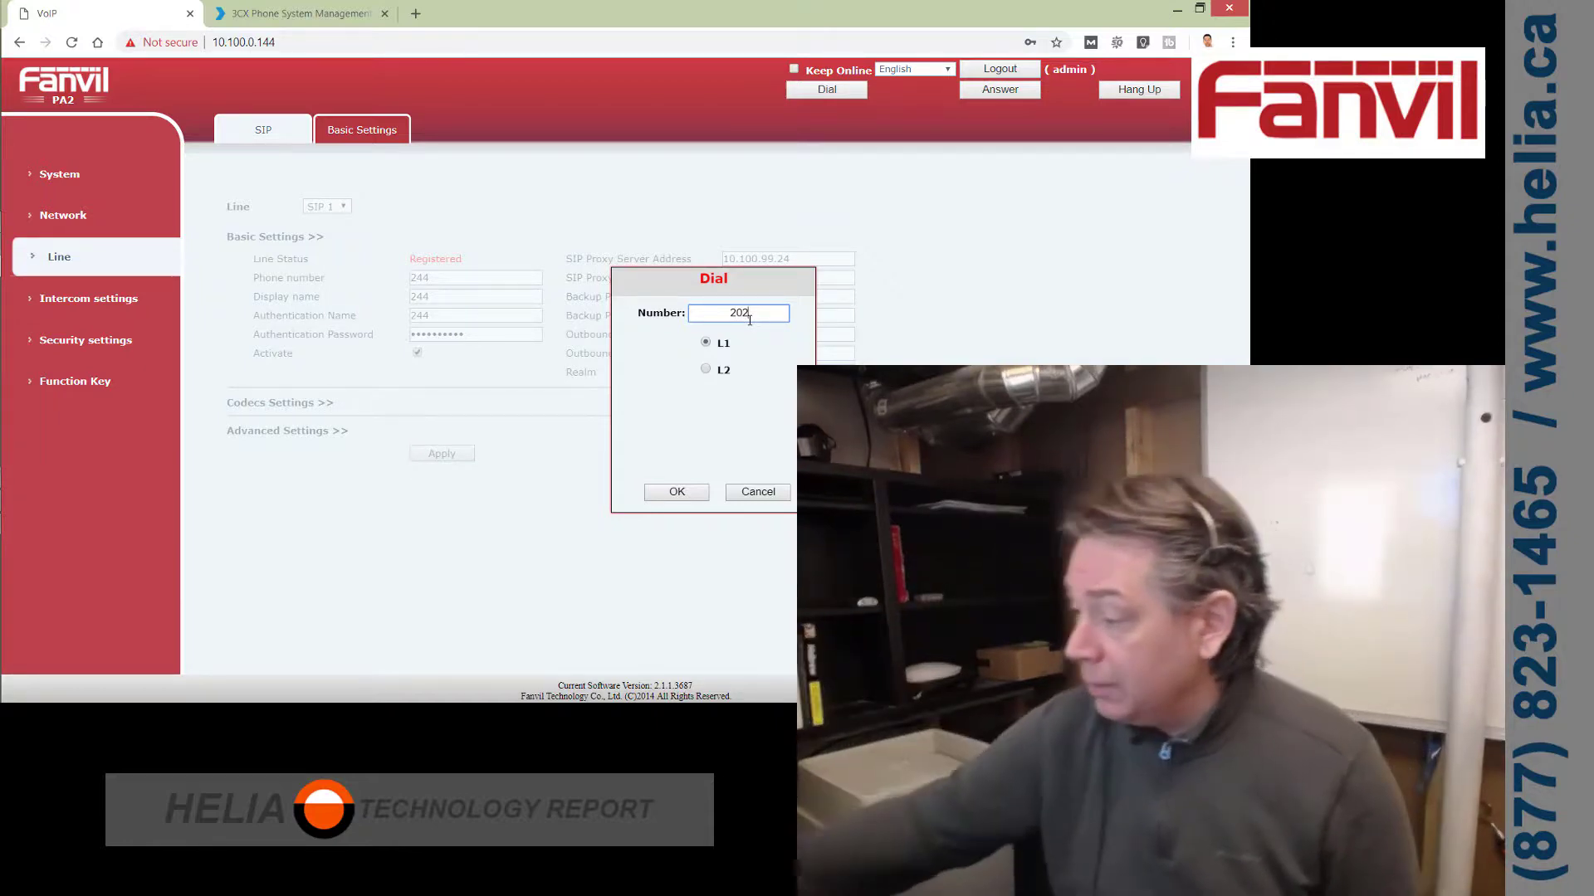
{"action": "left_click", "coordinate": [699, 490]}
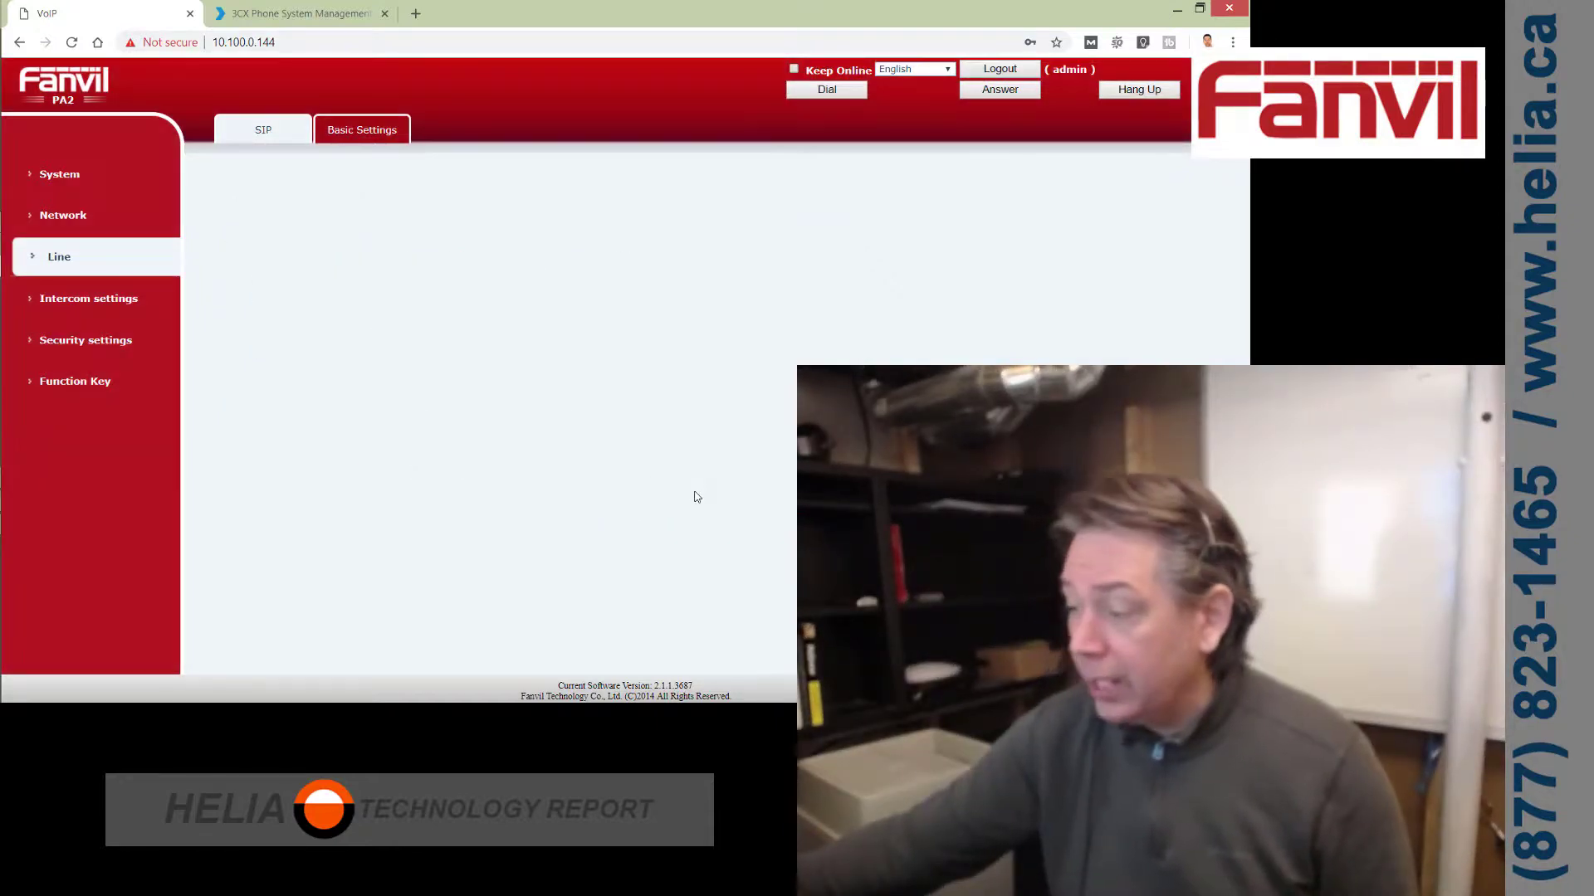